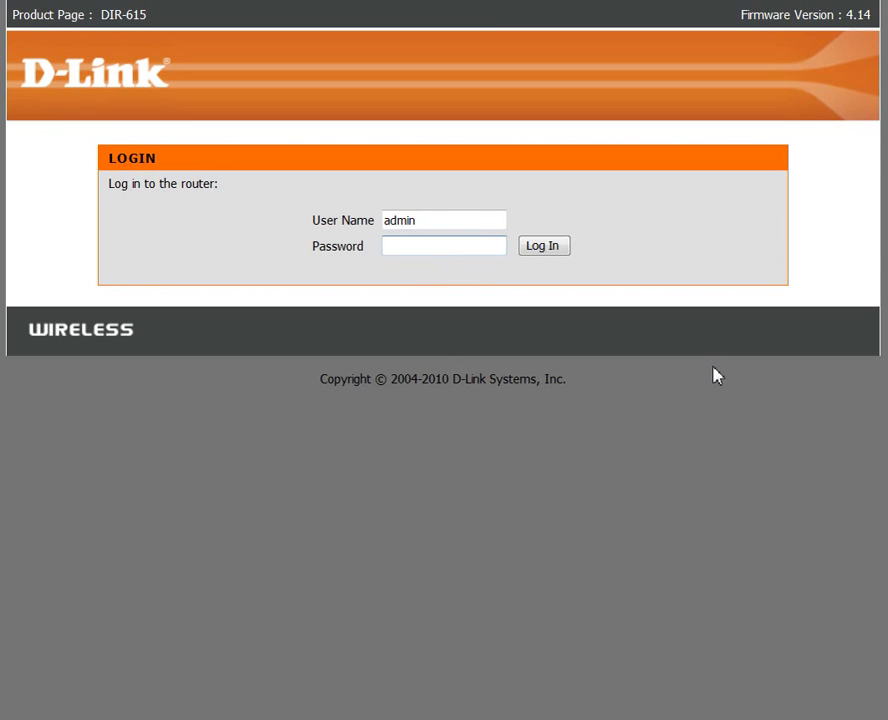
- Enter the admin account's password on the router login page
type("••••••••••")
- Log in and go to the Advanced tab's QoS Engine settings
left_click(540, 250)
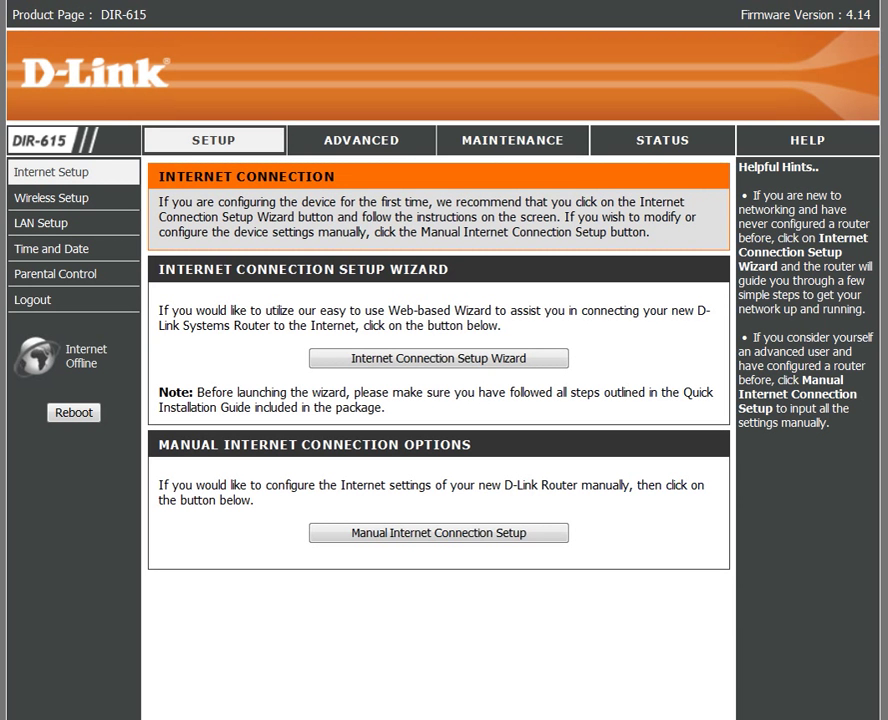
left_click(366, 141)
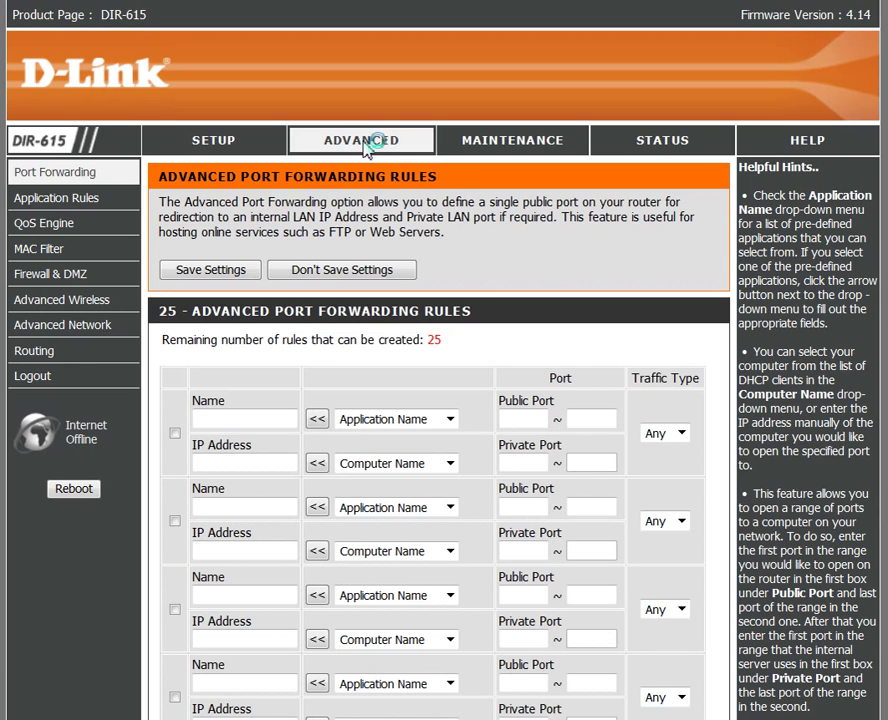
left_click(57, 228)
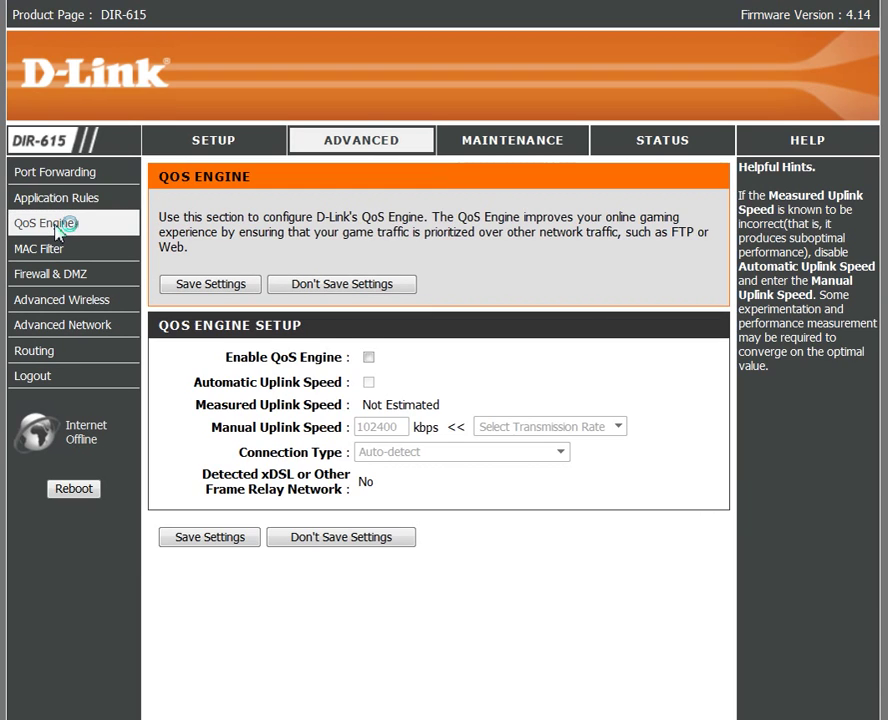
- Open Advanced Network and review the UPnP, WAN ping and multicast options
left_click(73, 328)
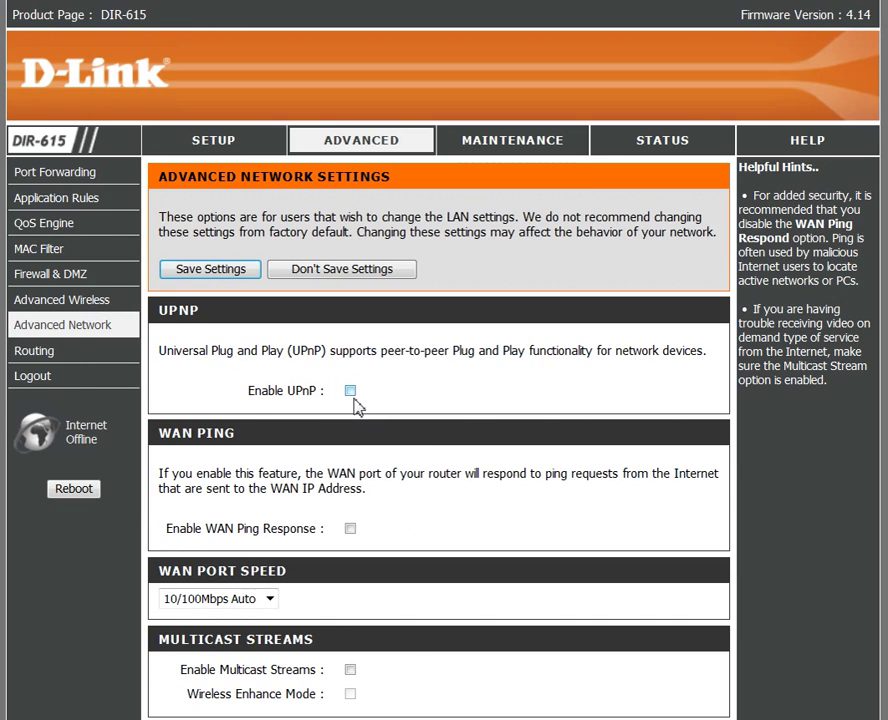
scroll(213, 210, "down", 1)
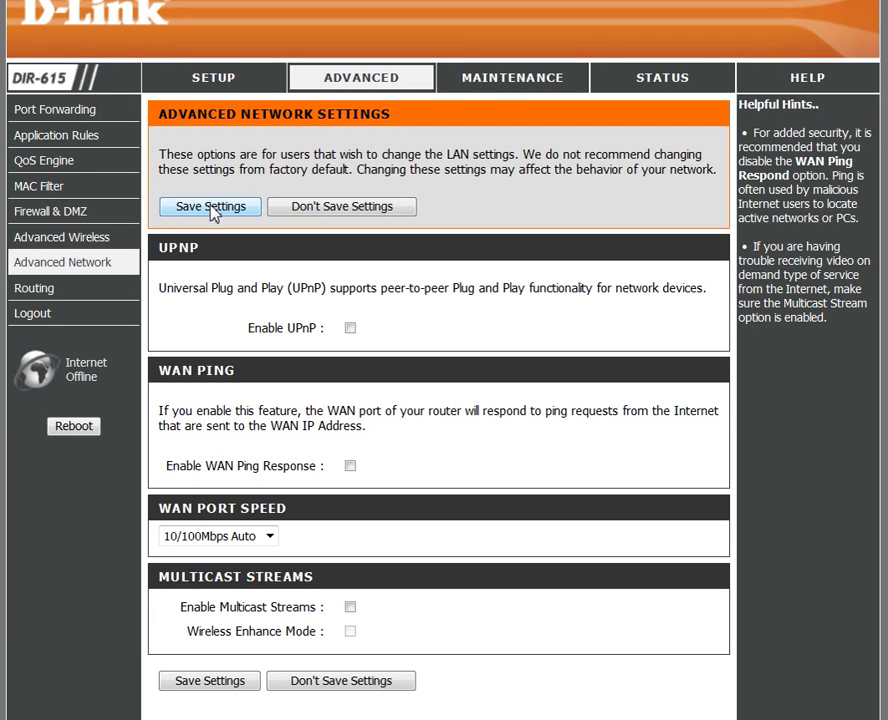
- Open Advanced Wireless to view transmit power, wireless mode and band width
left_click(92, 243)
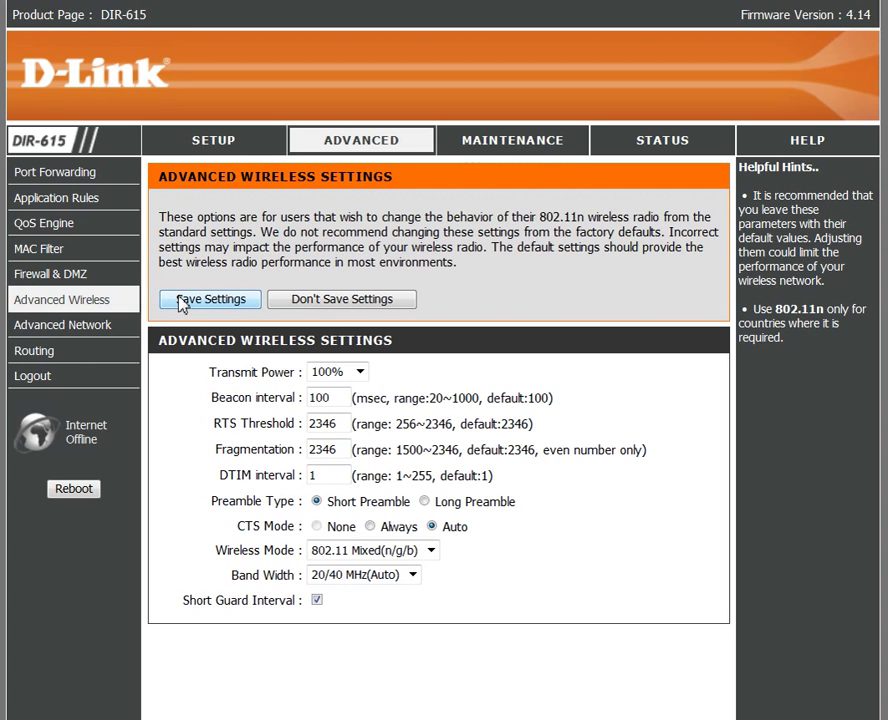
- Open Firewall & DMZ settings and scroll through the firewall rules
left_click(47, 276)
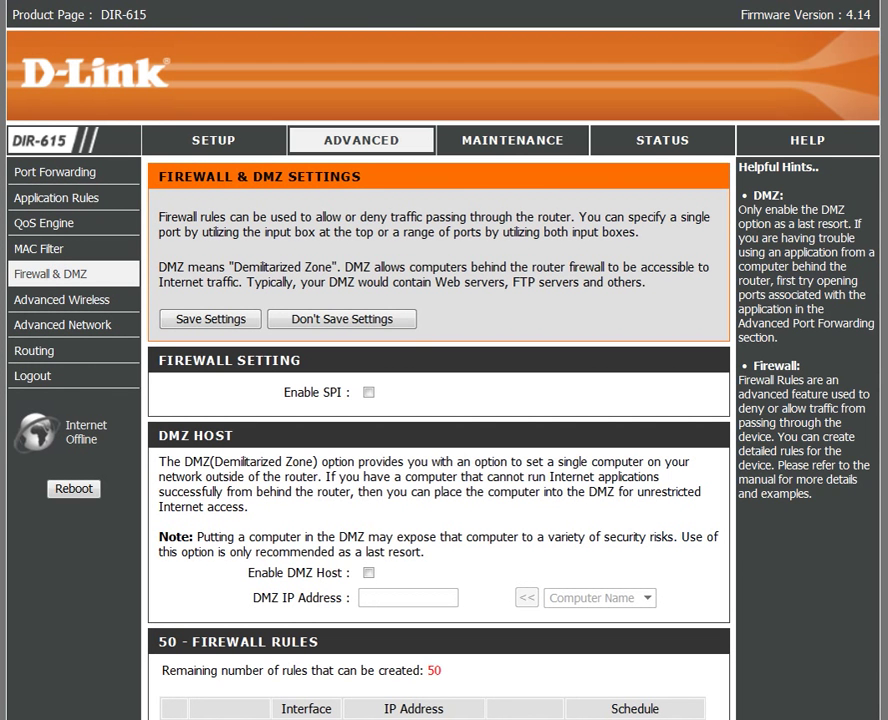
scroll(440, 450, "down", 3)
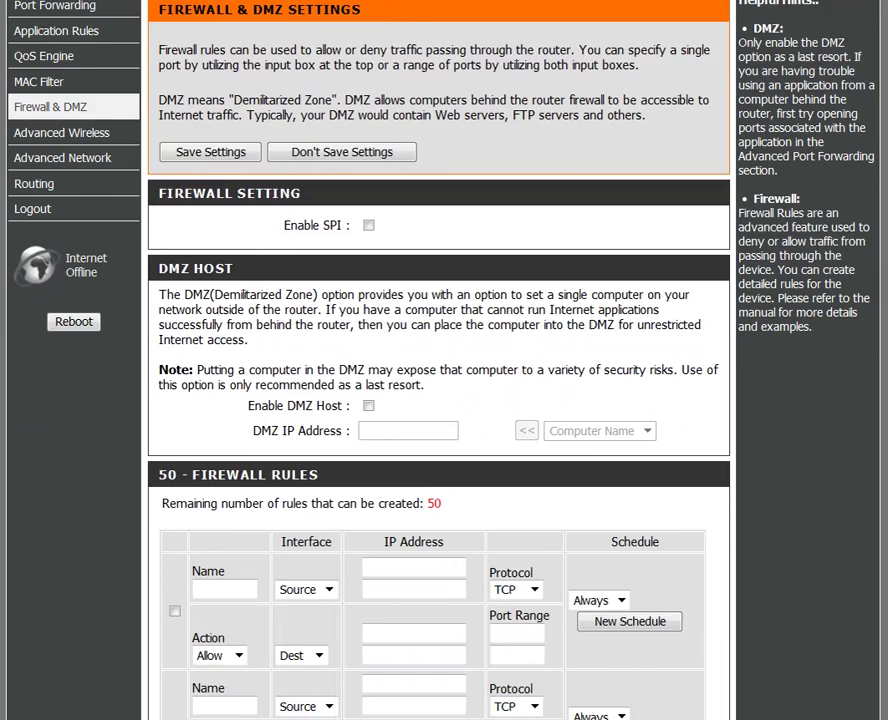
scroll(210, 213, "up", 1)
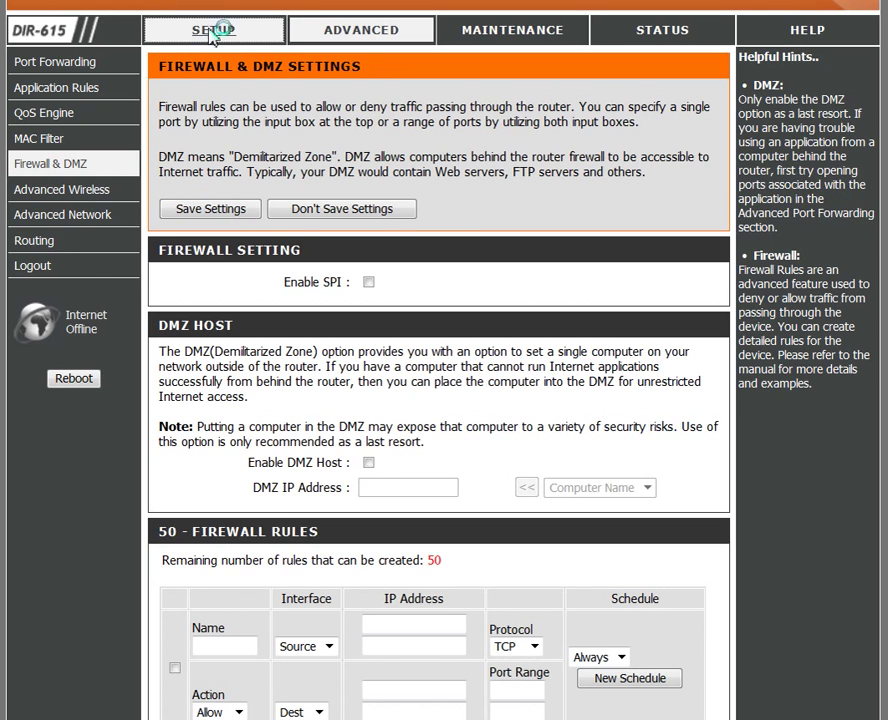
- Go to Setup's Wireless Setup and open Manual Wireless Connection Setup
left_click(215, 32)
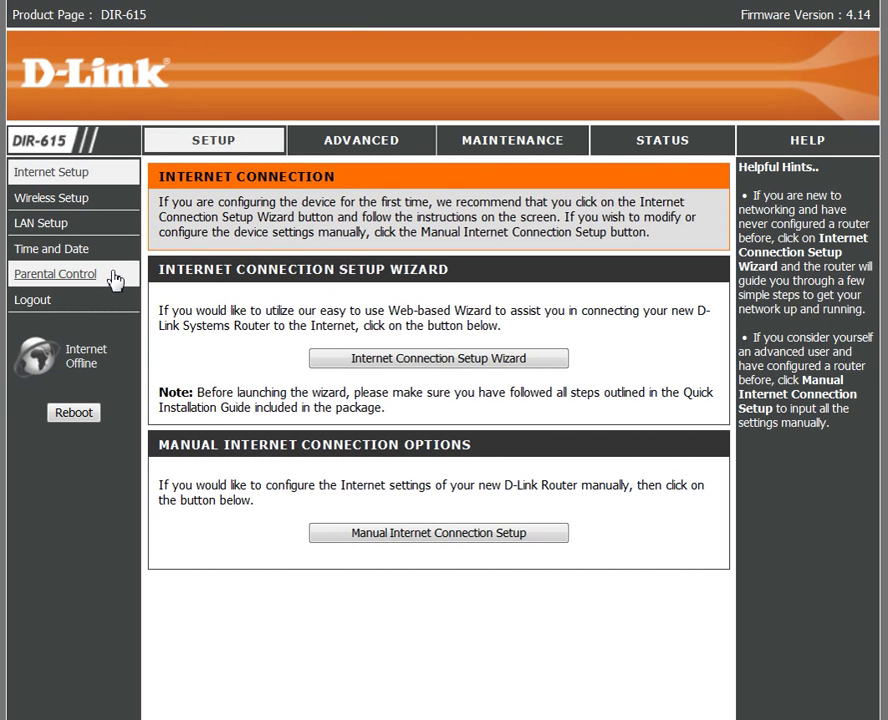
left_click(70, 205)
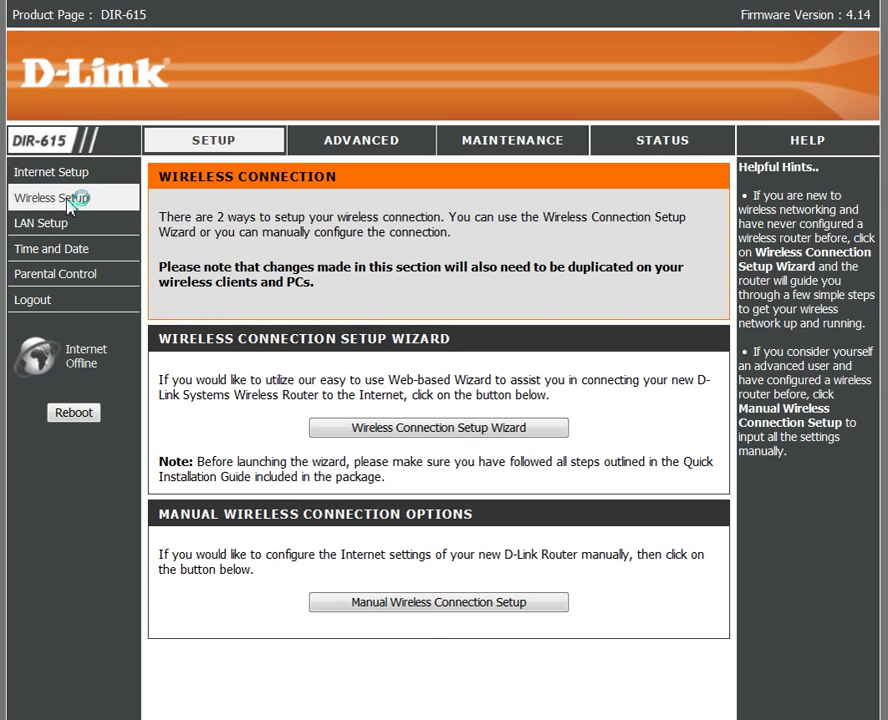
left_click(423, 609)
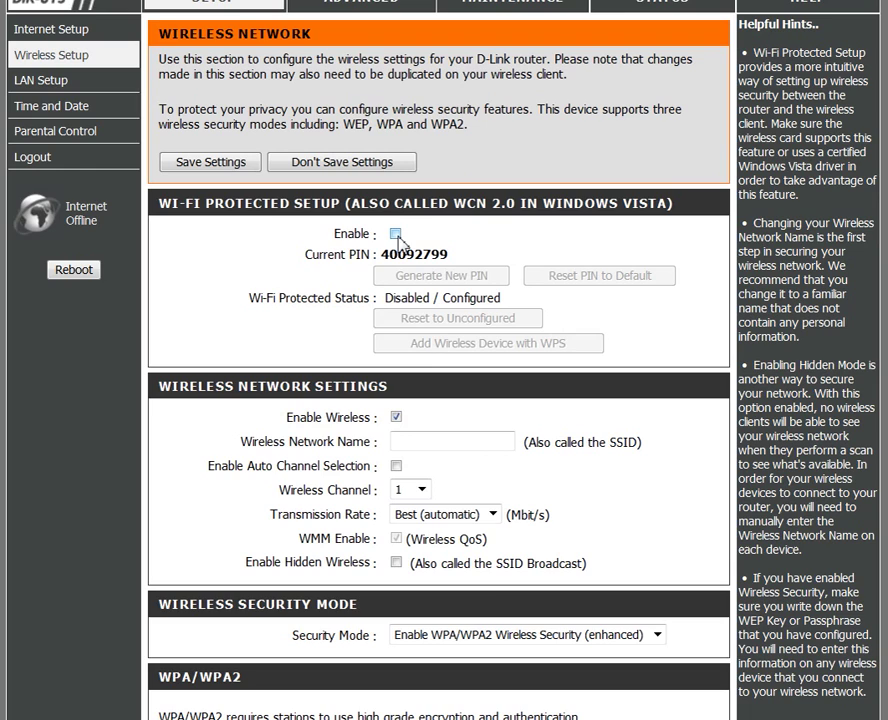
- Name the wireless network 'fred' and leave the wireless channel at 1
left_click(416, 442)
type("fred")
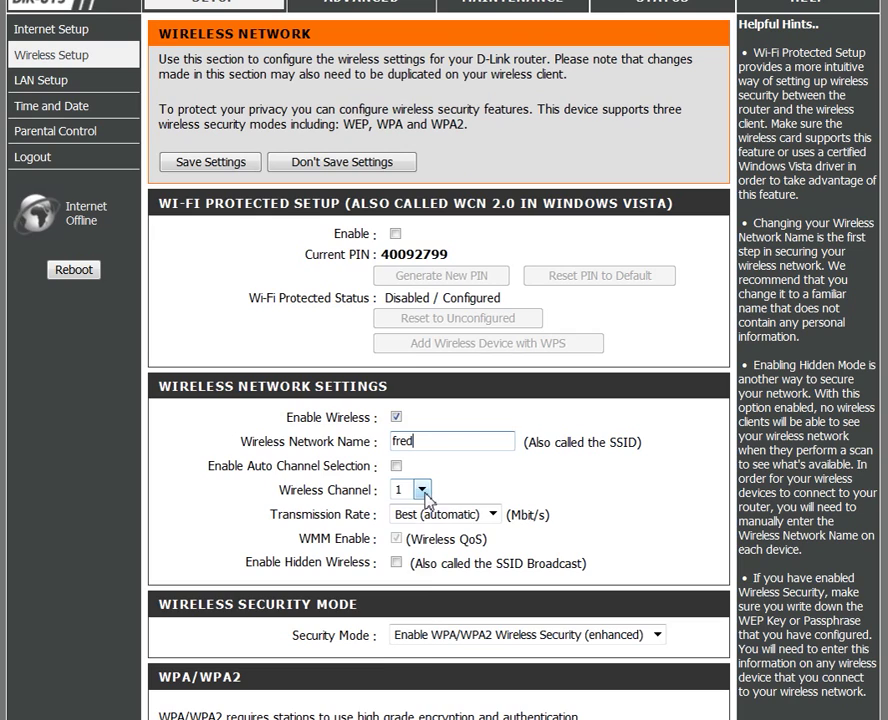
left_click(423, 491)
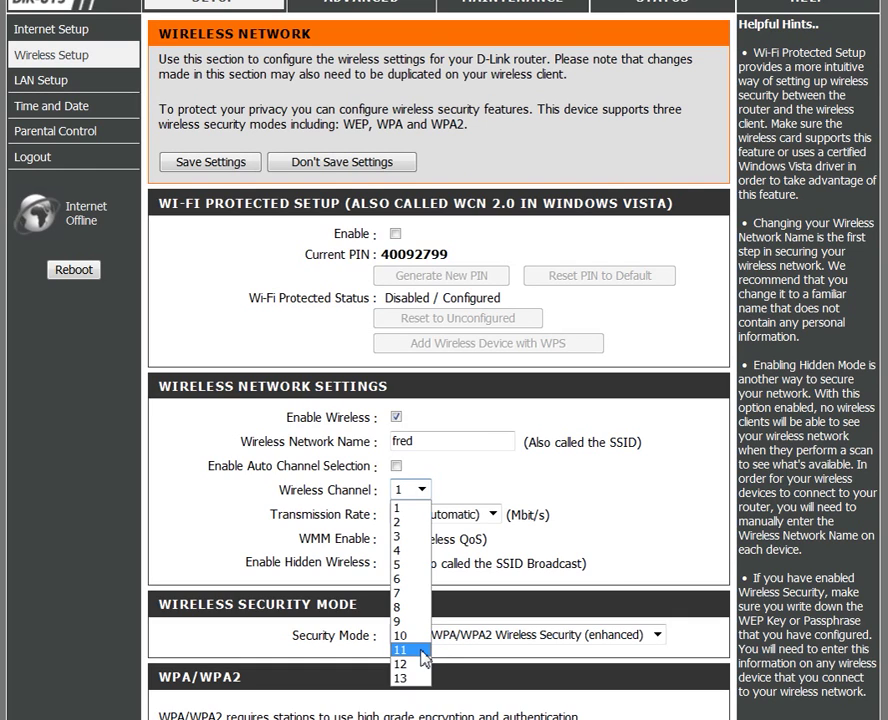
left_click(654, 540)
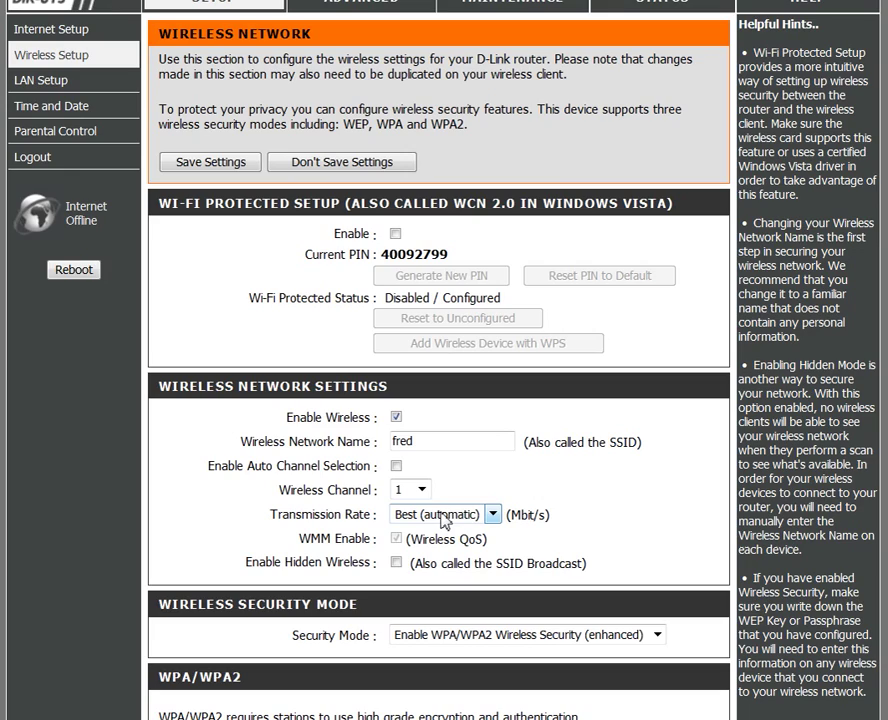
- Enter the WPA/WPA2 network key in the wireless security section
scroll(445, 519, "up", 1)
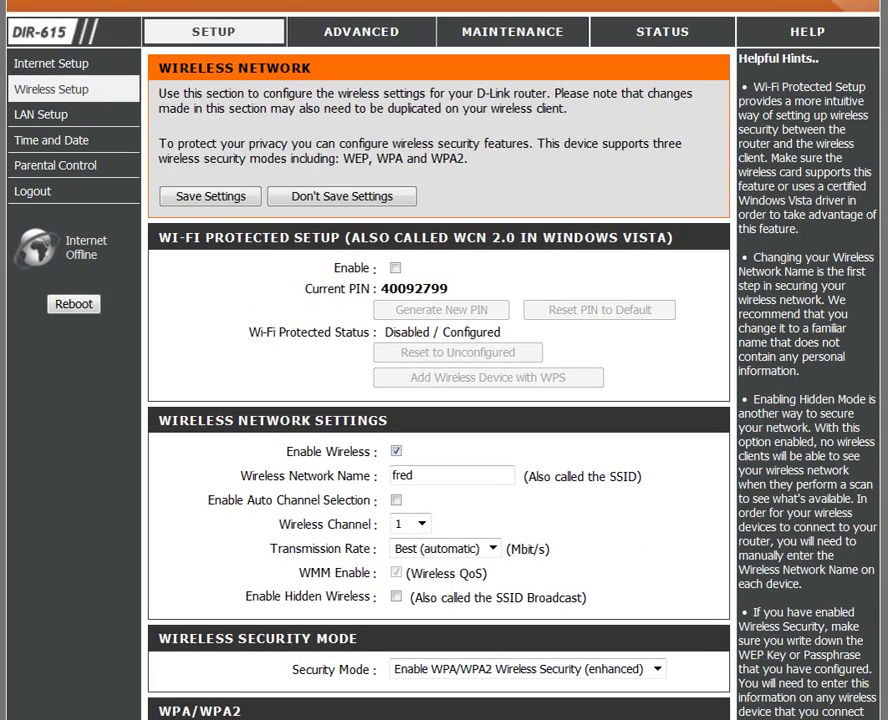
scroll(445, 360, "down", 6)
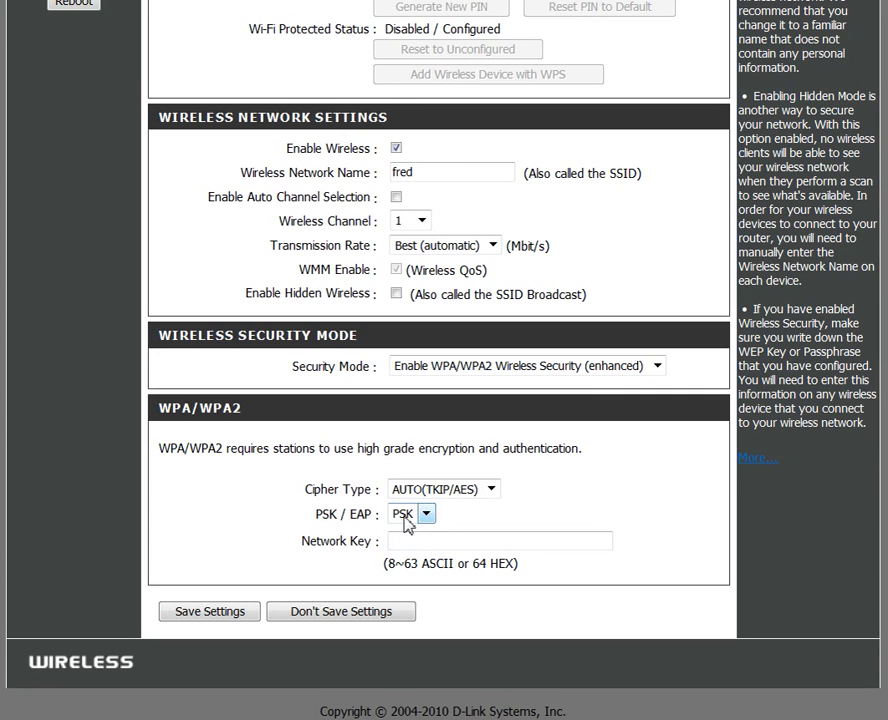
left_click(424, 543)
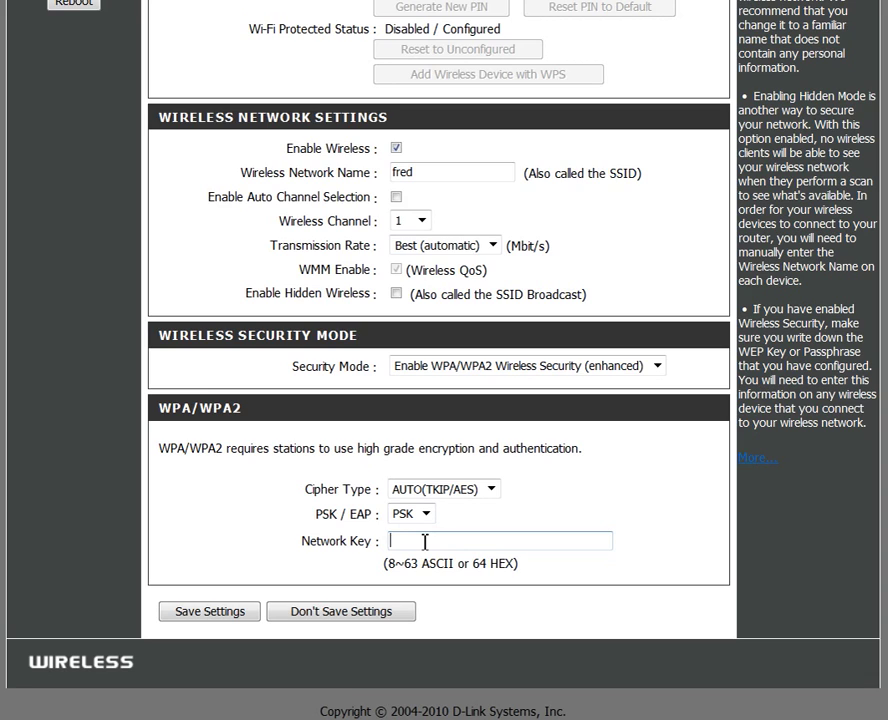
type("1234")
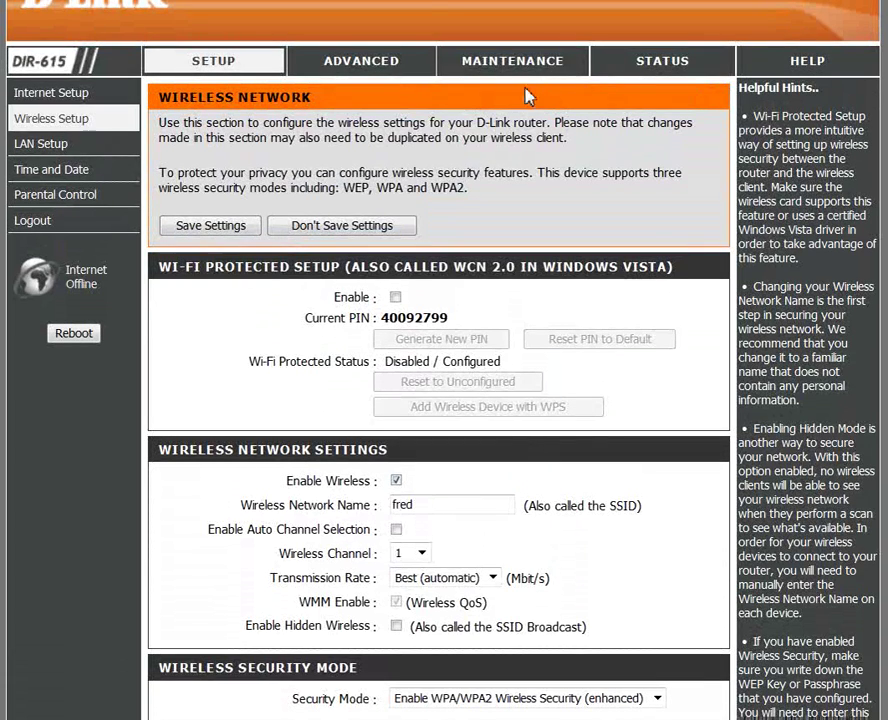
- Open the Maintenance tab's Device Administration page for the admin password
left_click(543, 67)
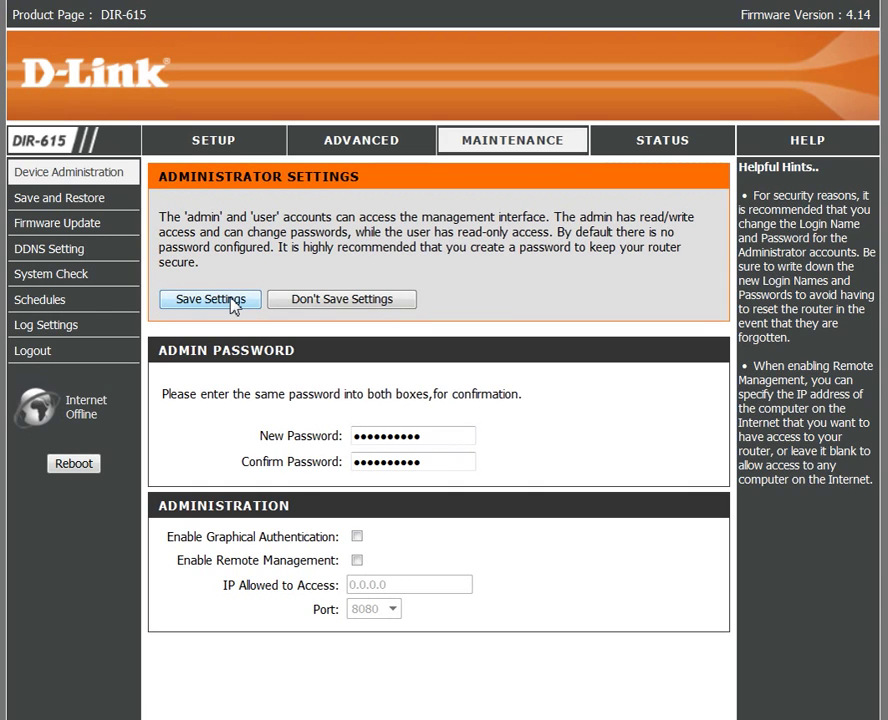
- Open Manual Internet Connection Setup, then the LAN network settings page
left_click(226, 151)
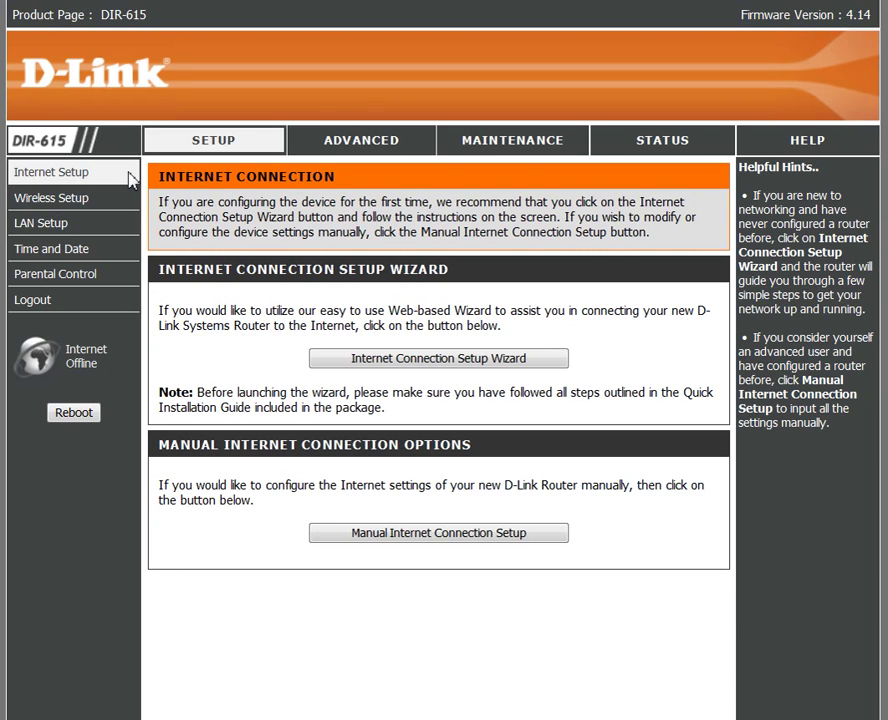
left_click(440, 533)
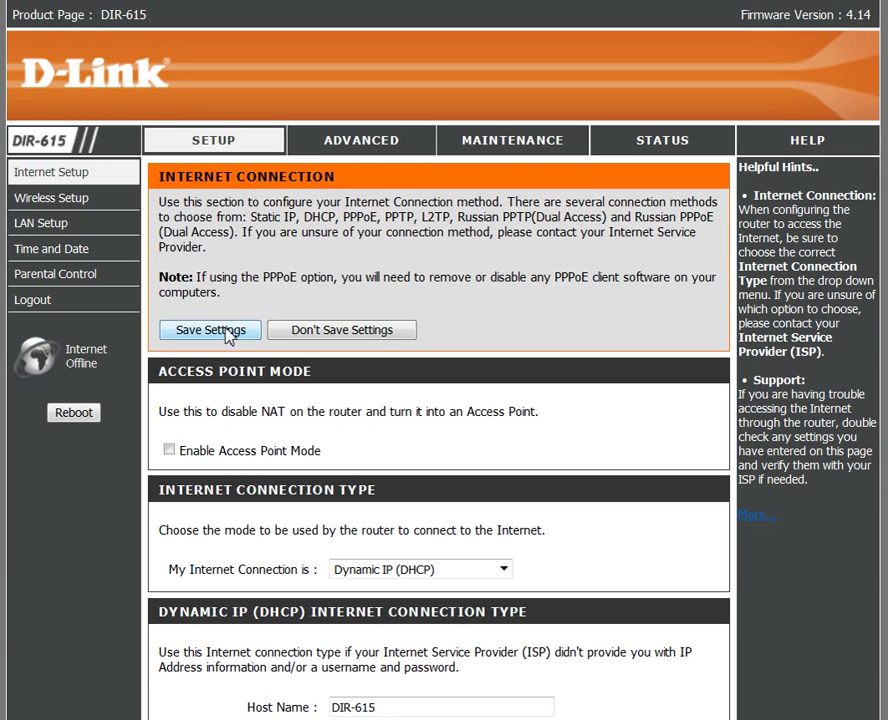
left_click(50, 226)
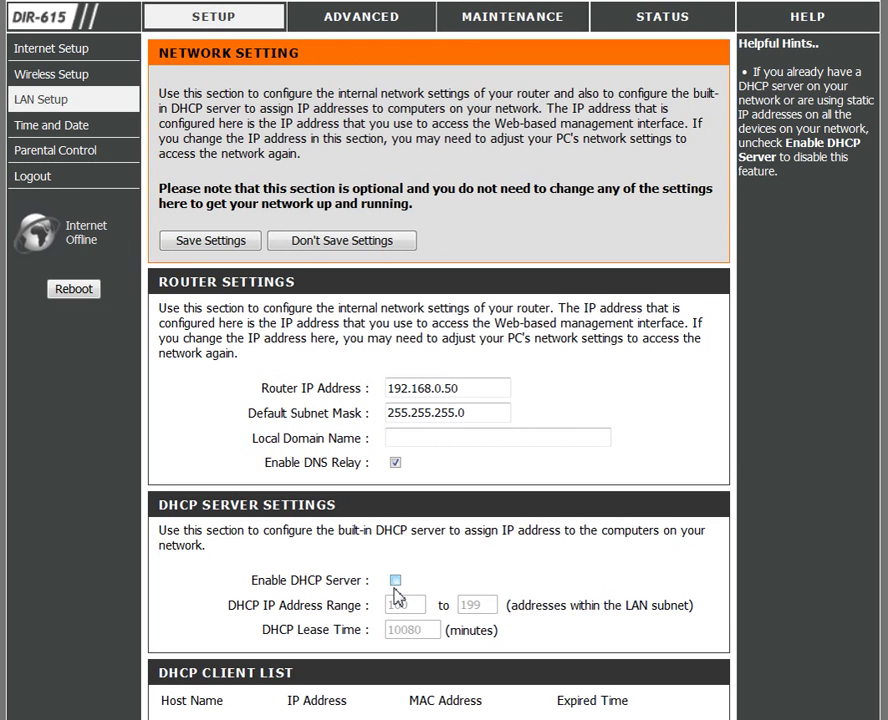
- Scroll the LAN Setup page to review router IP 192.168.0.50 with DHCP server disabled
scroll(444, 360, "down", 5)
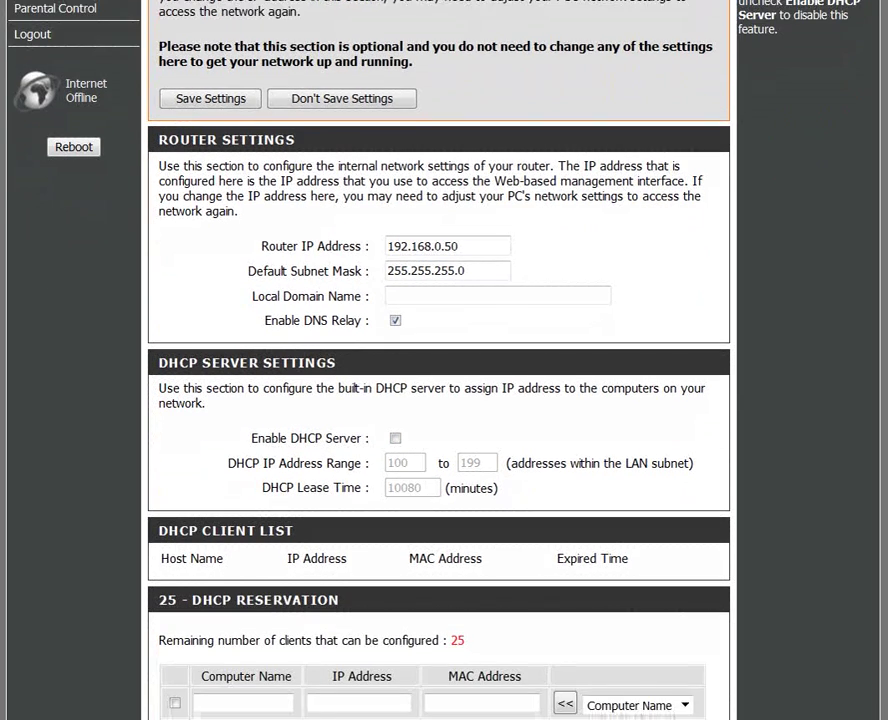
scroll(444, 359, "up", 5)
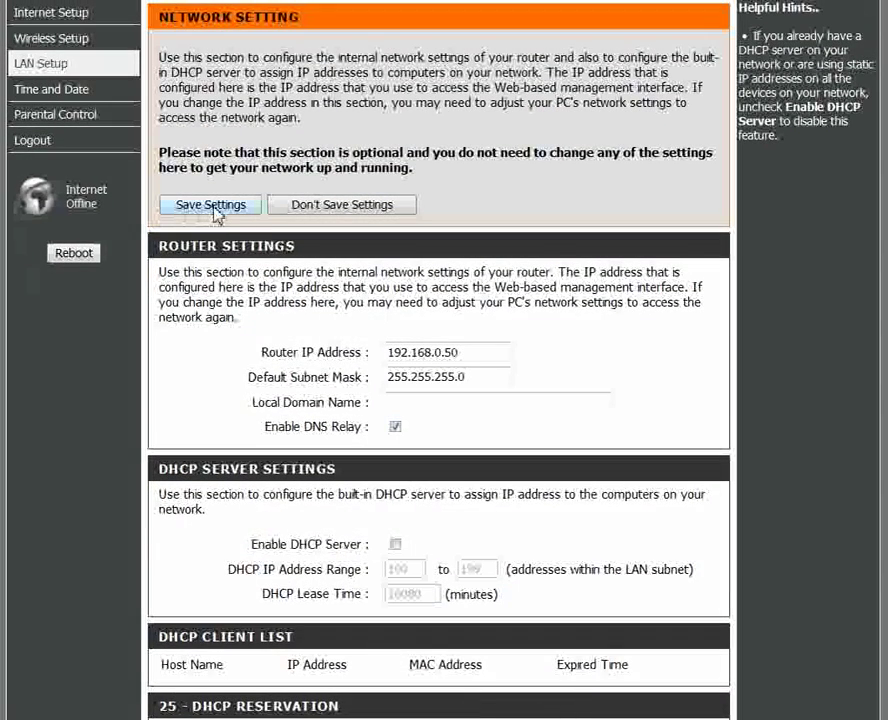
scroll(444, 360, "up", 2)
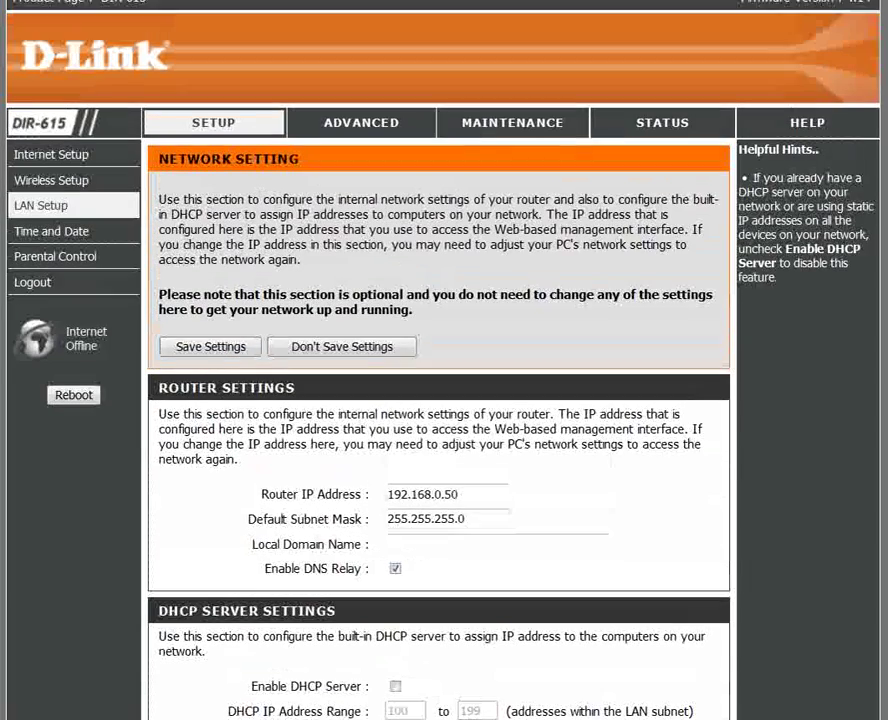
scroll(444, 360, "down", 1)
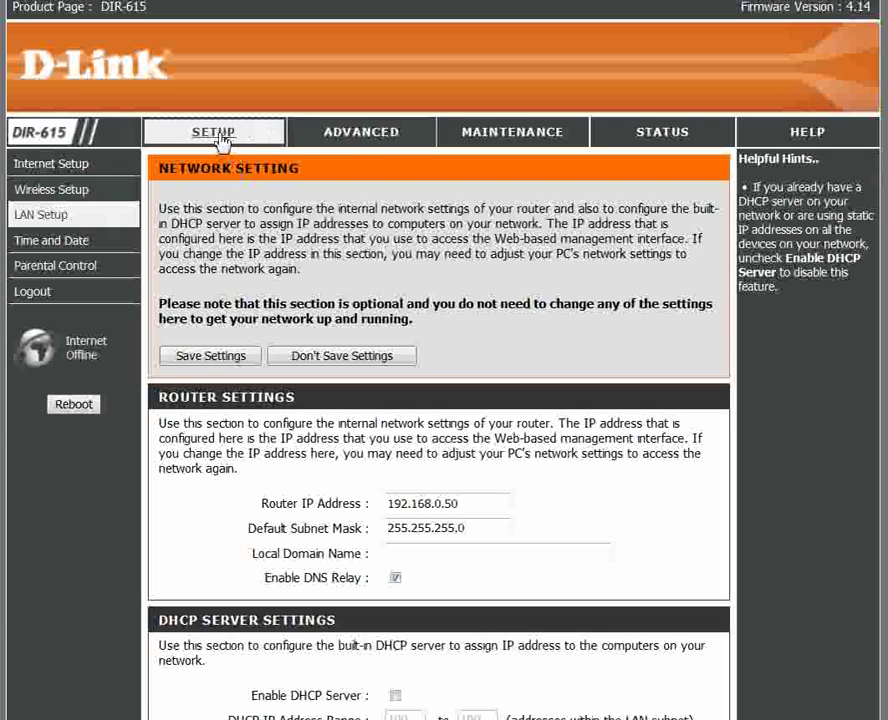
- Open the Time and Date page to review the GMT time zone and manual date settings
left_click(60, 248)
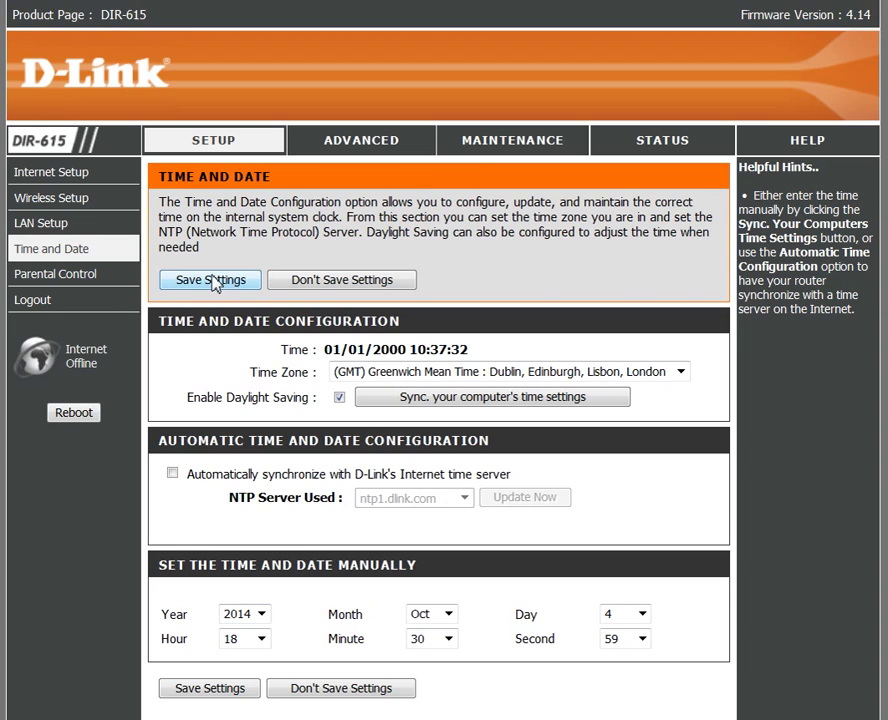
left_click(33, 302)
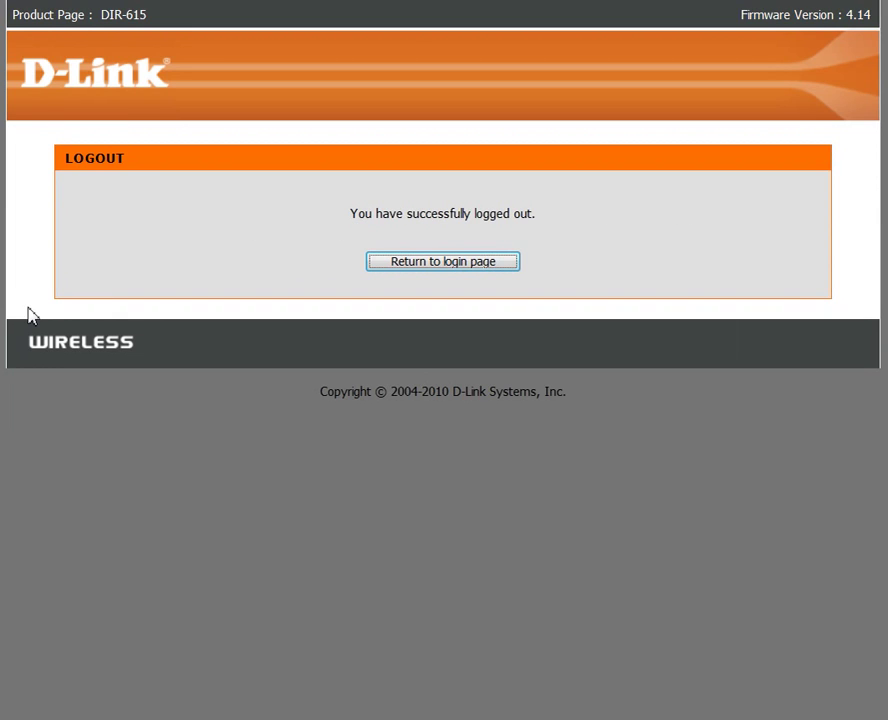